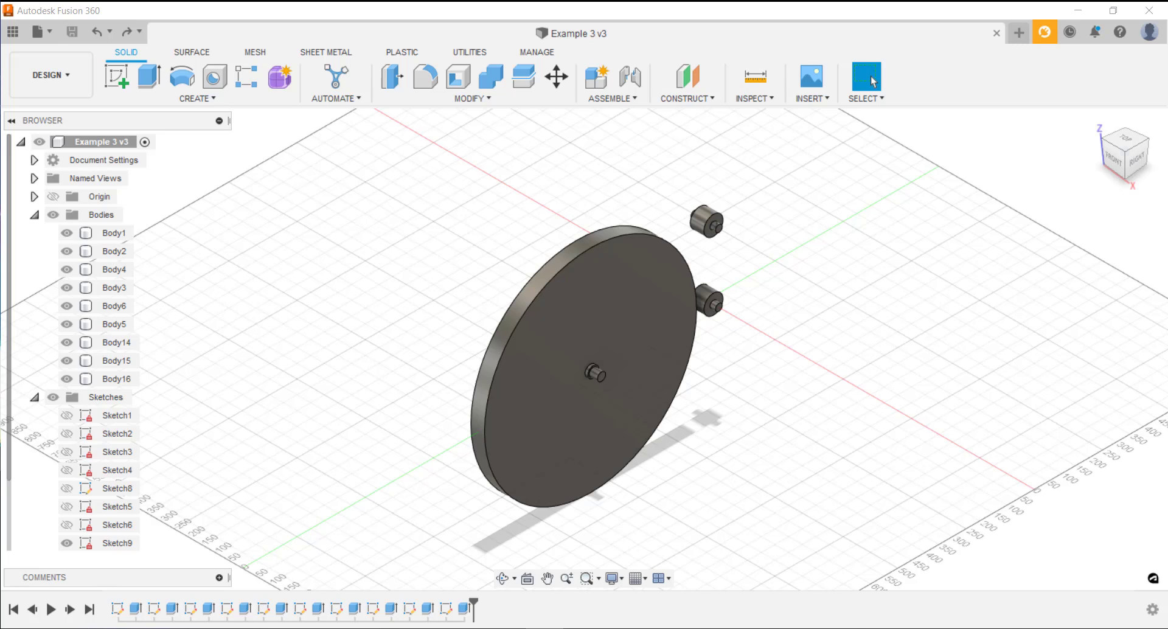
# Start Automated Modeling and pick the three front pin faces, on both small cylinders and the large disc's centre, as faces to connect
pyautogui.click(343, 77)
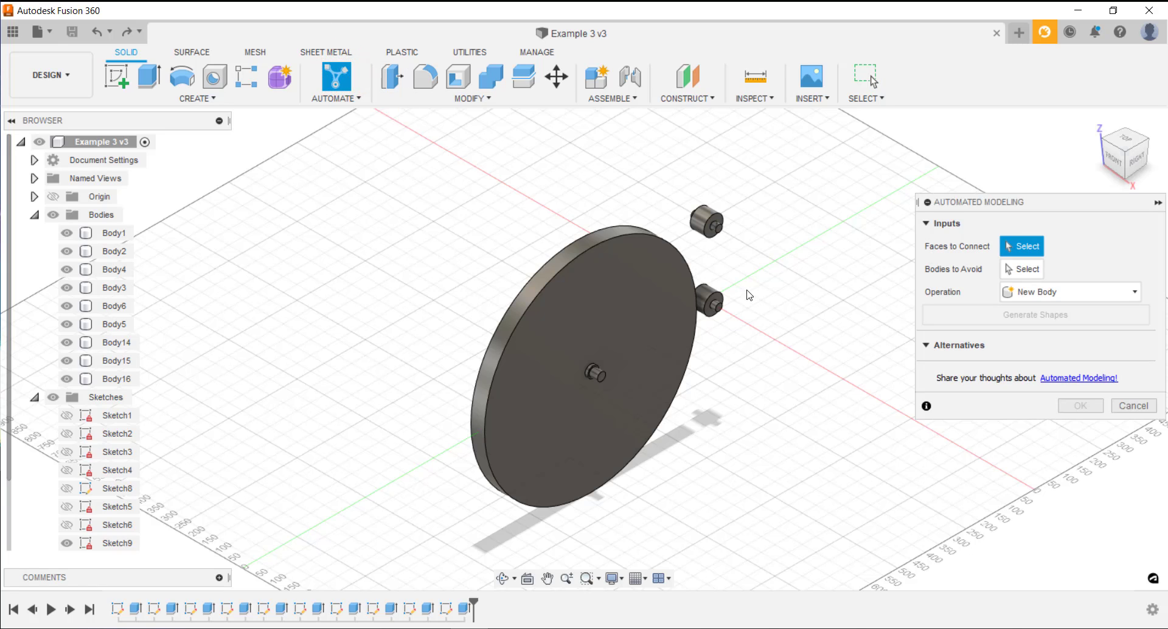
pyautogui.scroll(5, 730, 268)
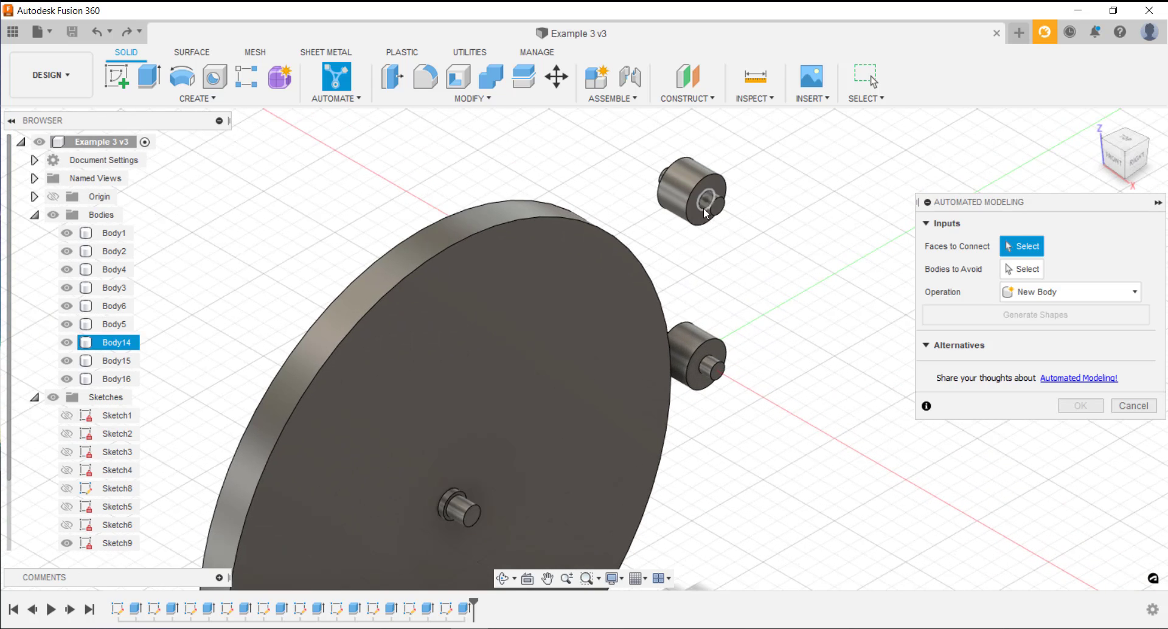
pyautogui.click(708, 202)
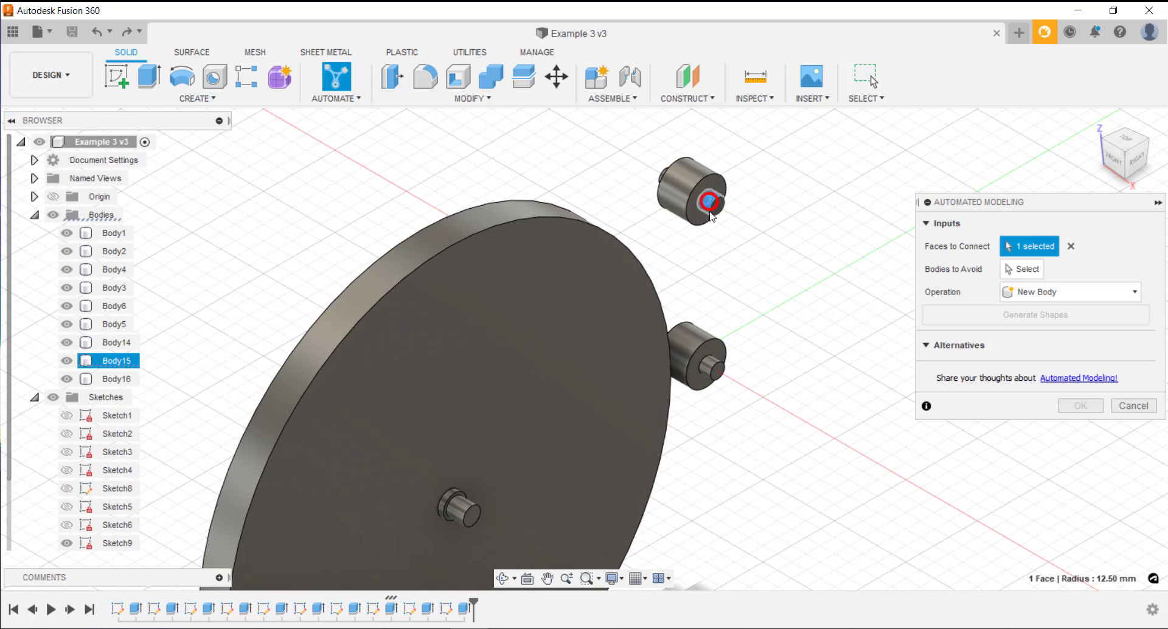
pyautogui.click(705, 367)
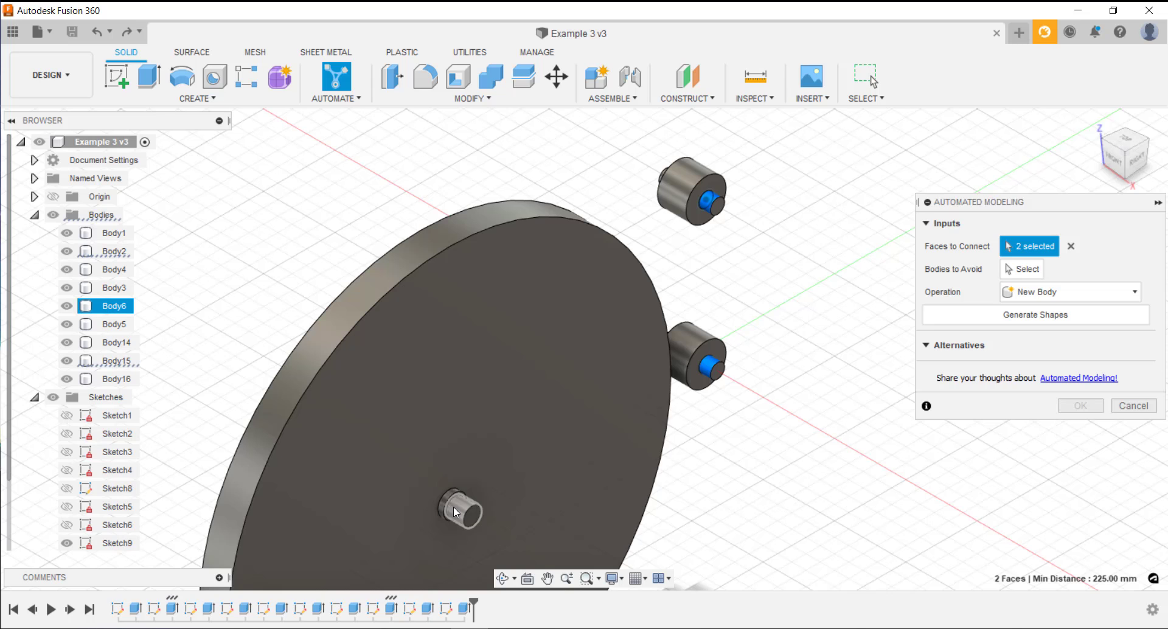
pyautogui.click(454, 507)
pyautogui.scroll(-4, 500, 392)
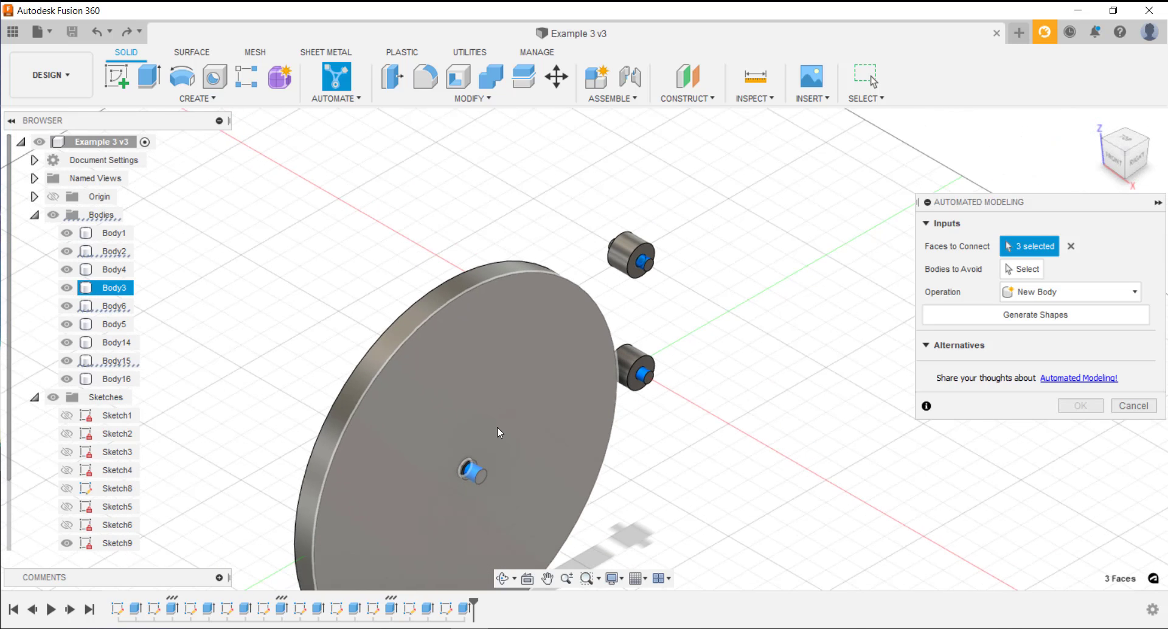
# Add the three pin faces on the opposite side of the disc and both small cylinders to the faces to connect
pyautogui.click(503, 578)
pyautogui.moveTo(429, 396); pyautogui.dragTo(495, 378)
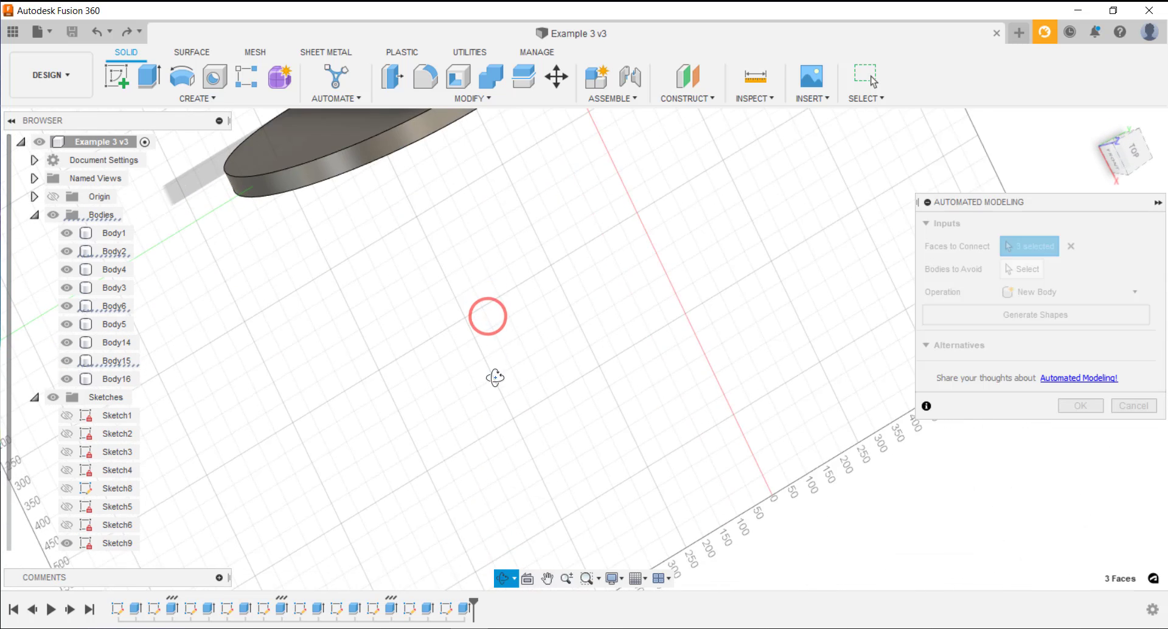
pyautogui.scroll(-3, 495, 377)
pyautogui.scroll(3, 441, 159)
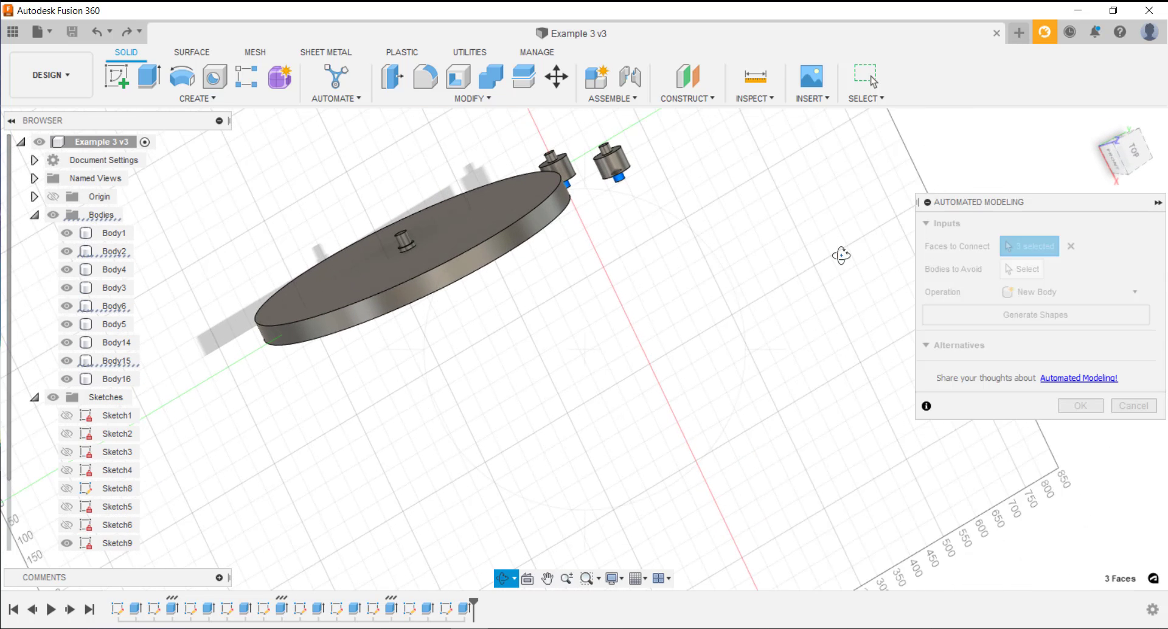
pyautogui.click(1010, 359)
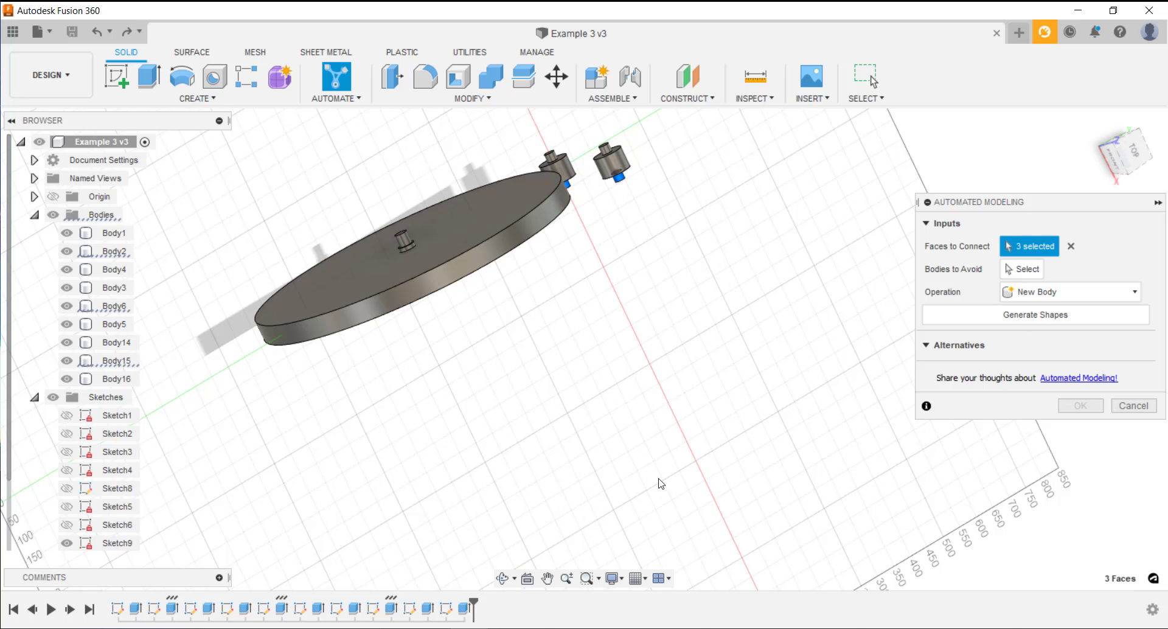
pyautogui.scroll(3, 403, 242)
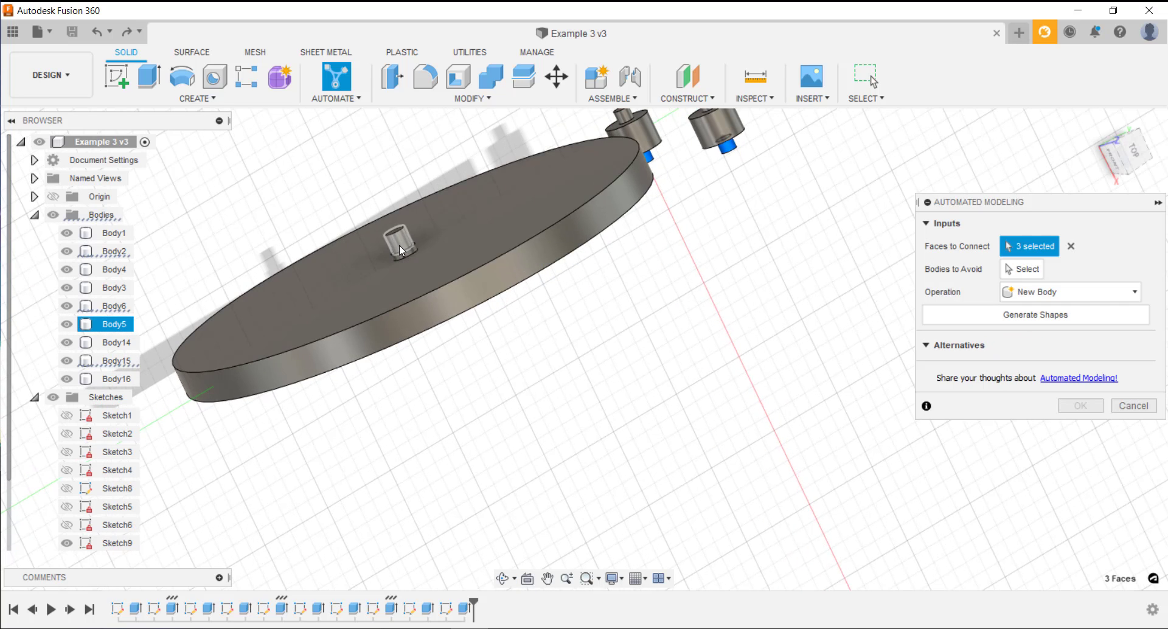
pyautogui.click(399, 245)
pyautogui.scroll(-2, 618, 163)
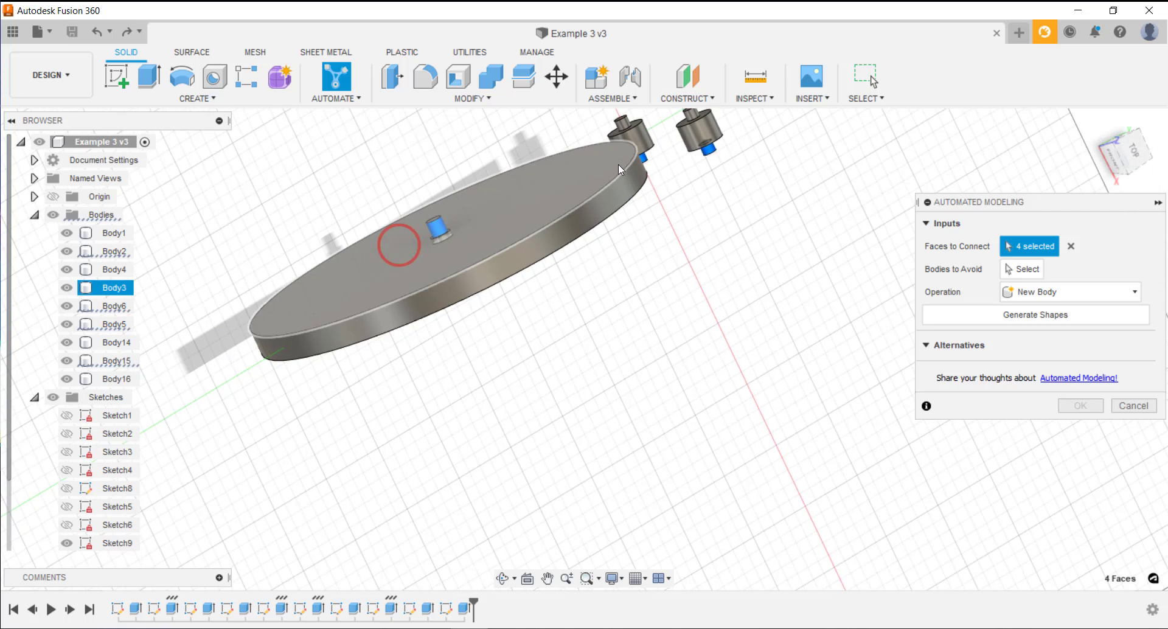
pyautogui.click(625, 126)
pyautogui.click(693, 115)
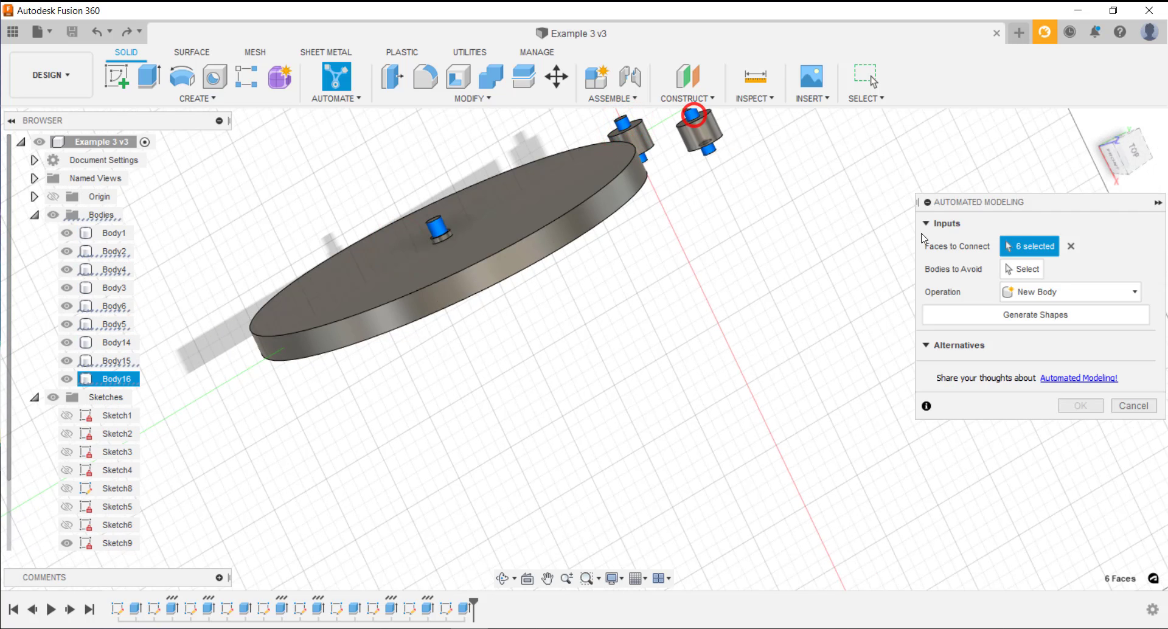
# Set the large disc and the two small cylinders as the bodies to avoid
pyautogui.click(502, 578)
pyautogui.moveTo(521, 417); pyautogui.dragTo(840, 363)
pyautogui.click(1033, 275)
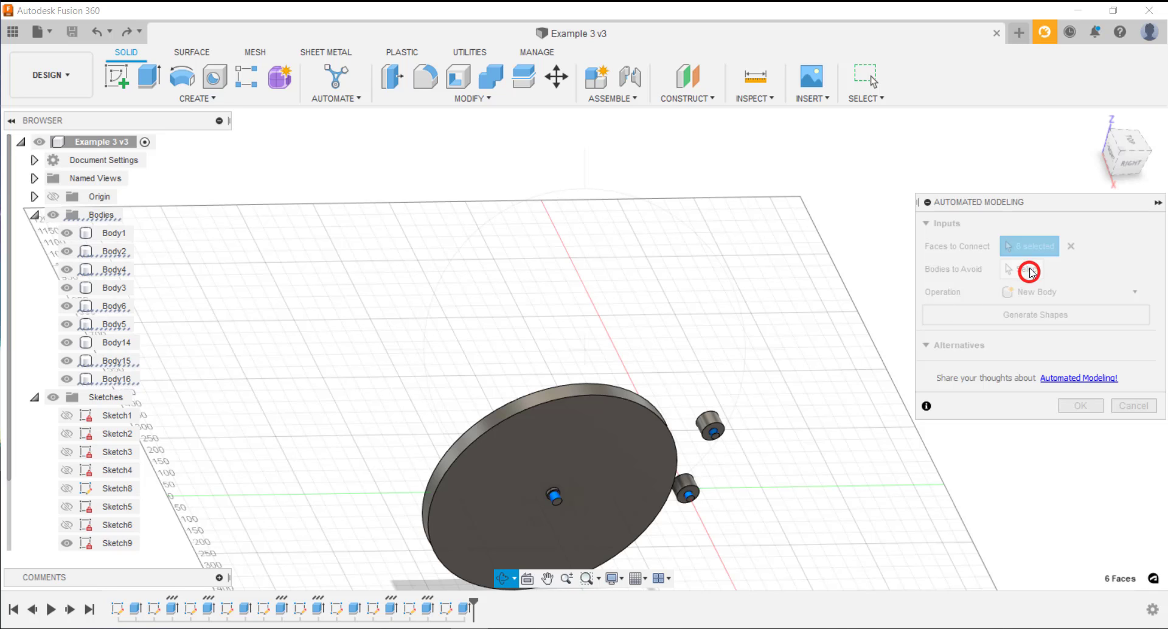
pyautogui.click(1031, 273)
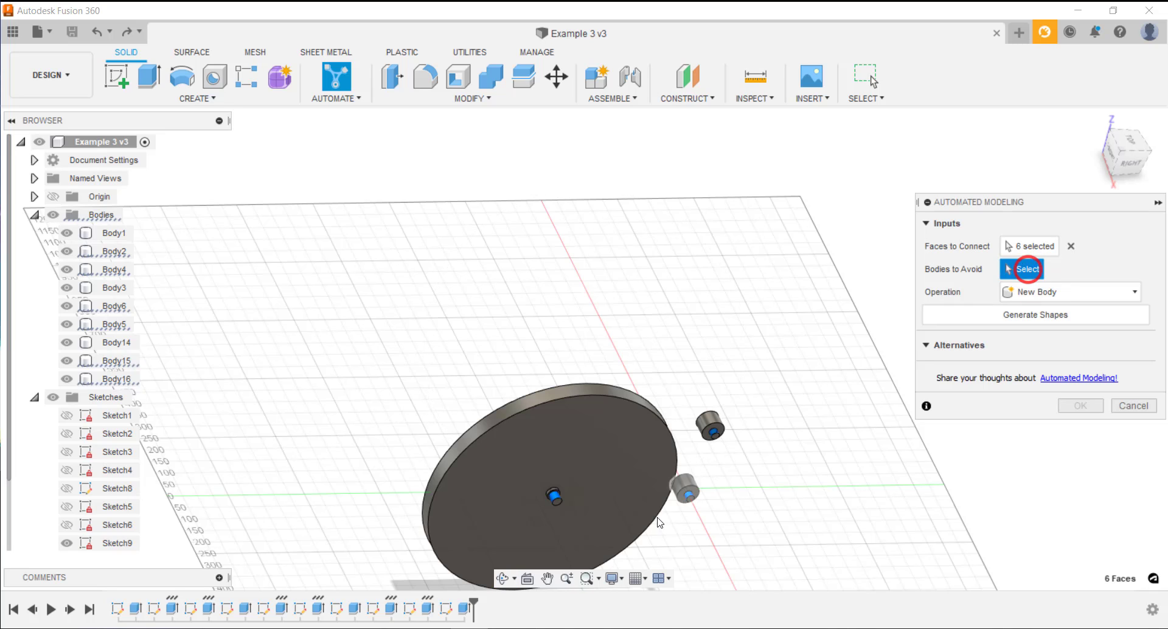
pyautogui.click(629, 498)
pyautogui.click(687, 486)
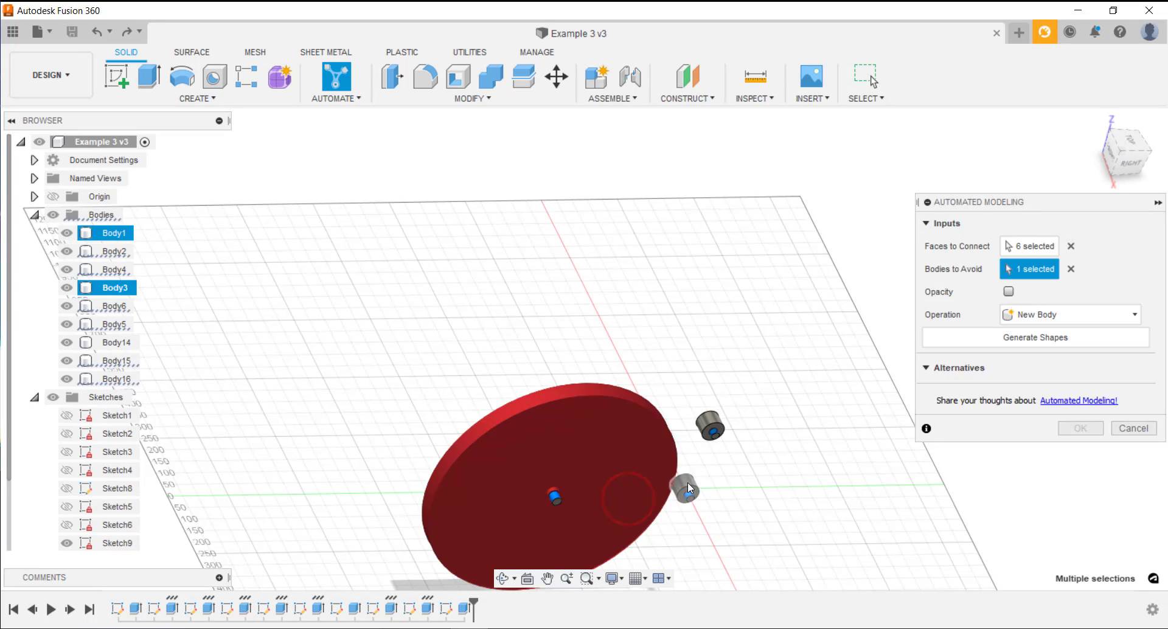
pyautogui.click(713, 420)
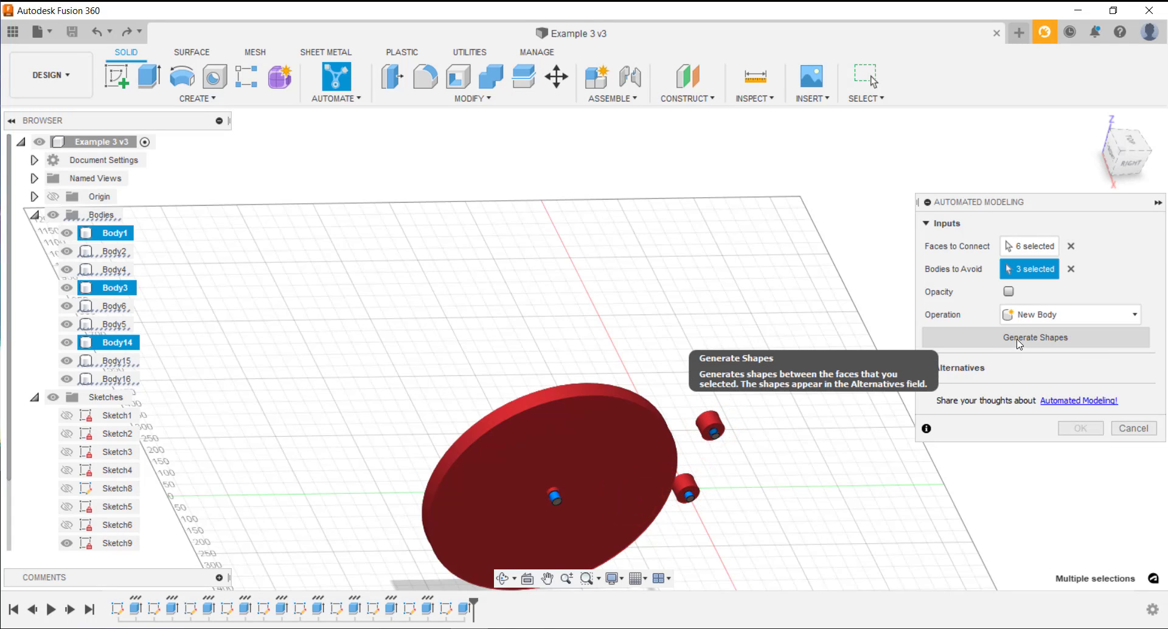
# Generate the connecting shapes with the operation kept as New Body
pyautogui.click(1070, 323)
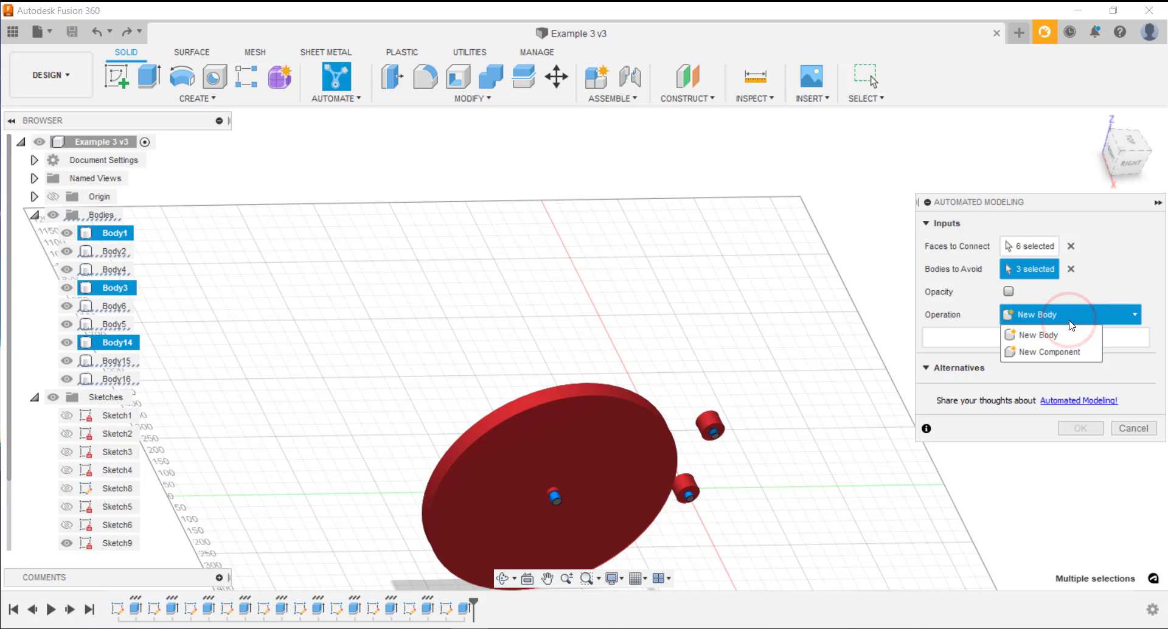
pyautogui.click(1070, 323)
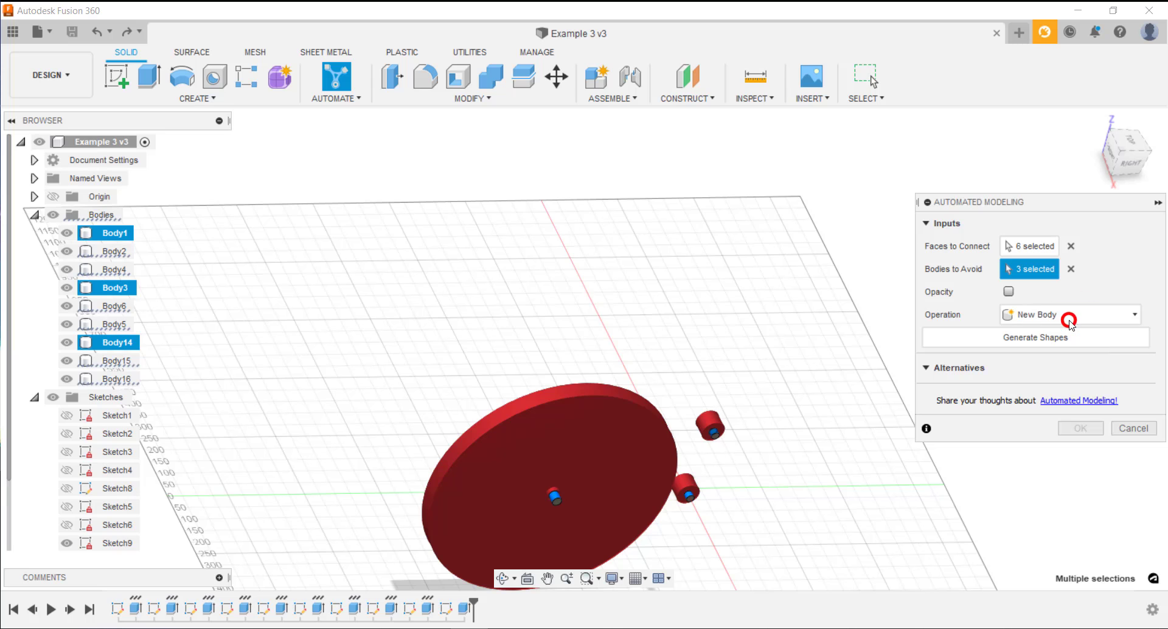
pyautogui.click(1123, 152)
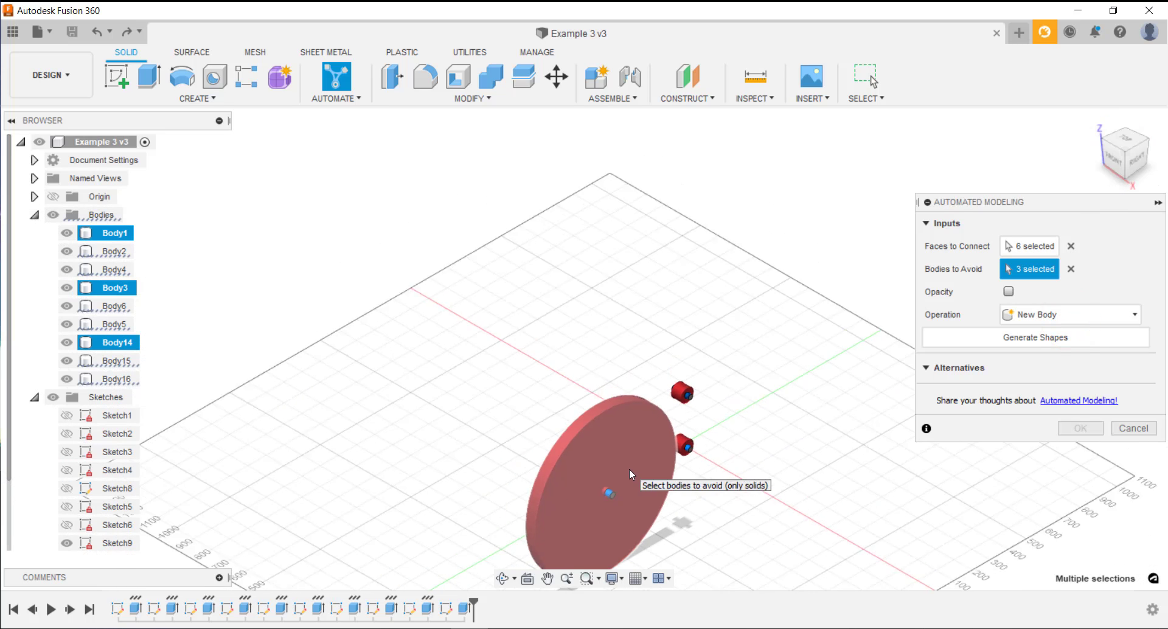
pyautogui.moveTo(621, 491); pyautogui.dragTo(576, 375, button='middle')
pyautogui.scroll(2, 575, 378)
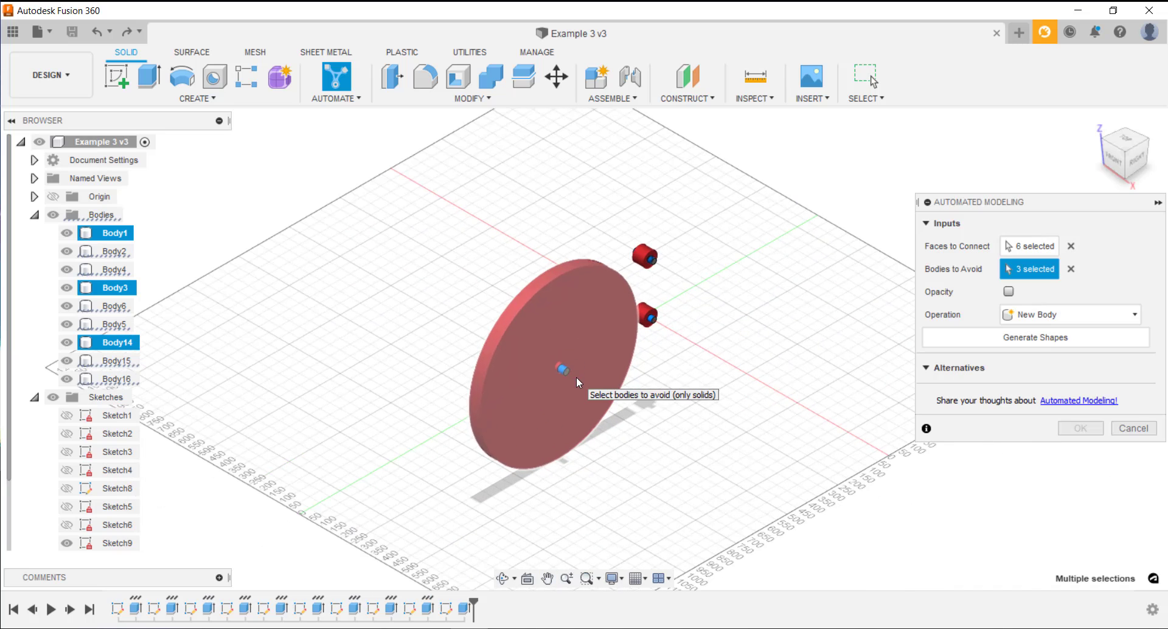
pyautogui.click(947, 336)
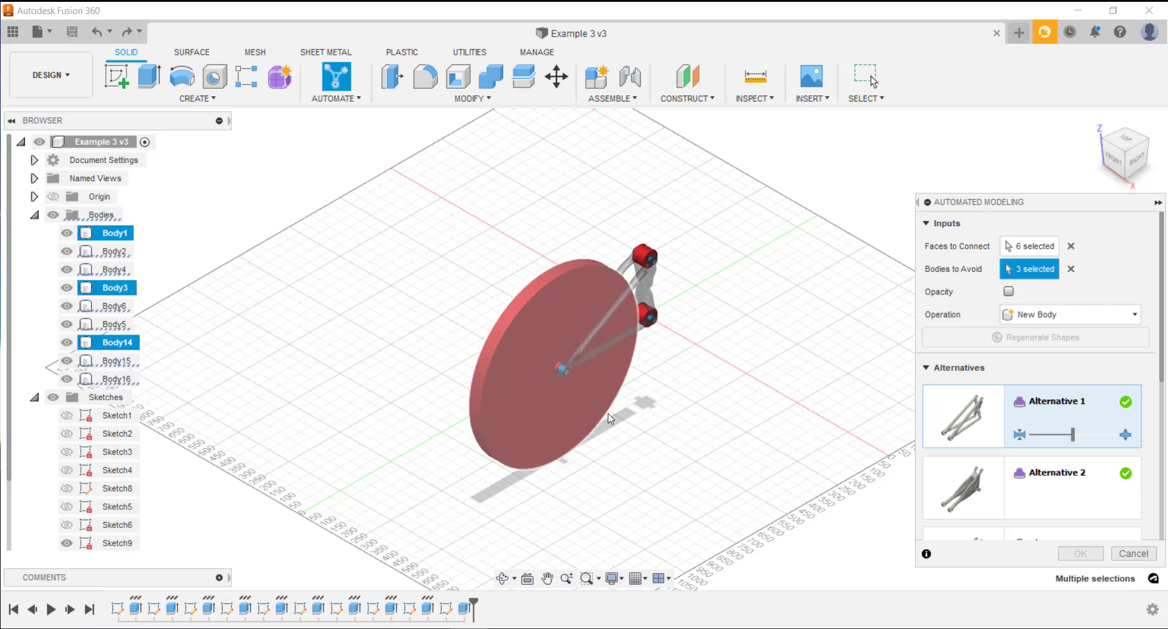
# Examine the list of generated alternatives and the connection type of each one
pyautogui.scroll(-3, 1065, 428)
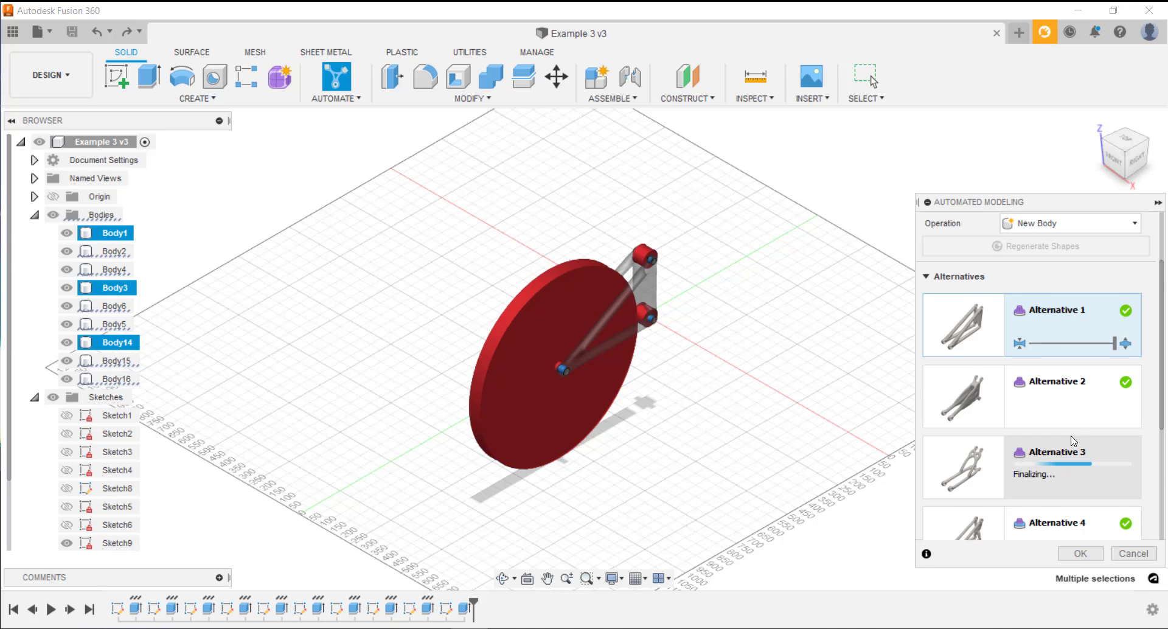
pyautogui.scroll(-3, 1071, 436)
pyautogui.scroll(-4, 1074, 442)
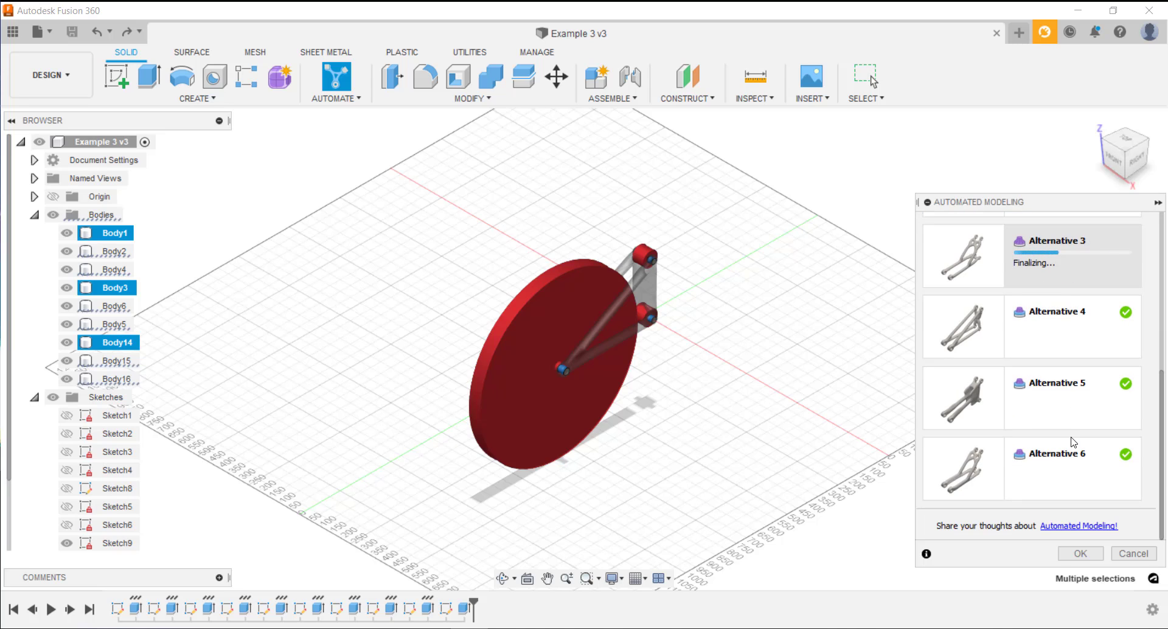
pyautogui.scroll(3, 1074, 443)
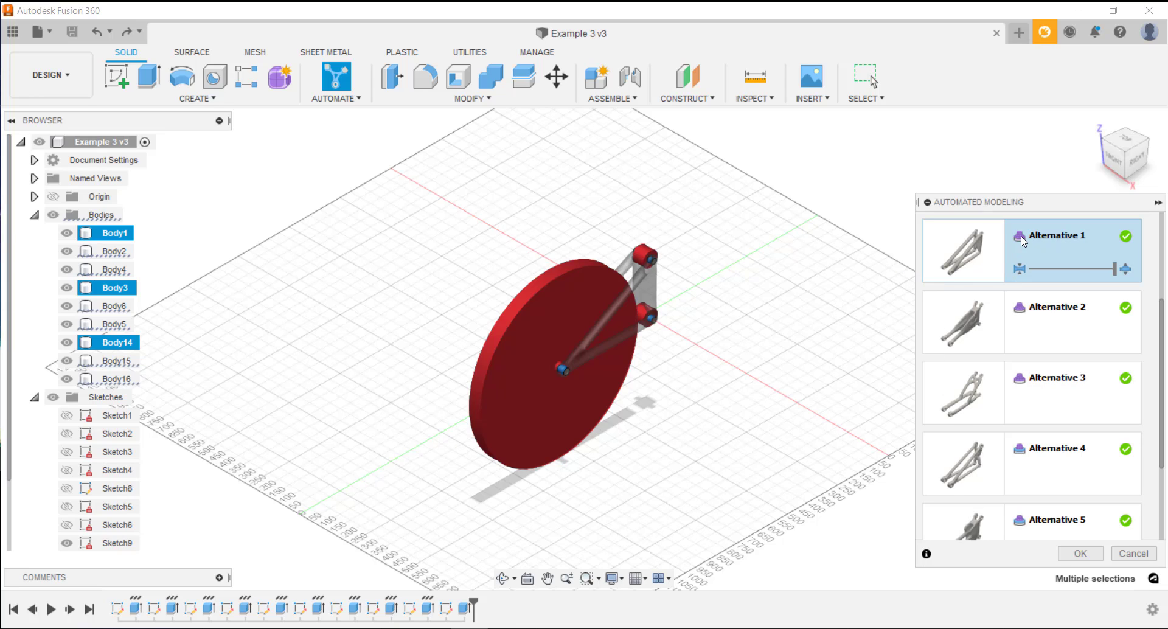
pyautogui.moveTo(1023, 242)
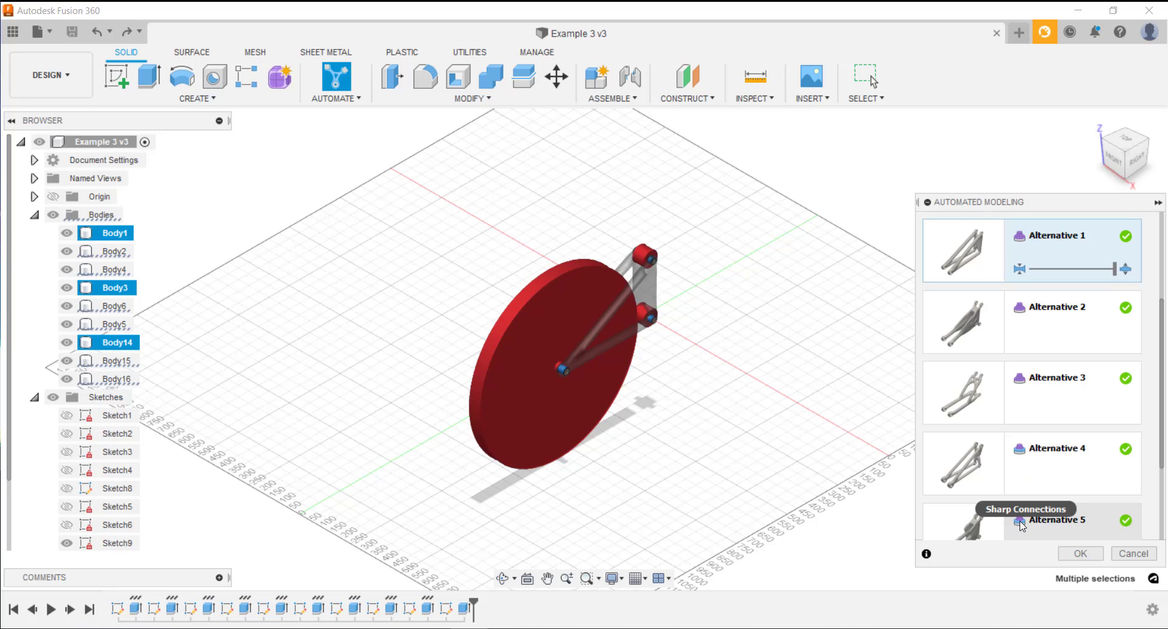
pyautogui.moveTo(1022, 526)
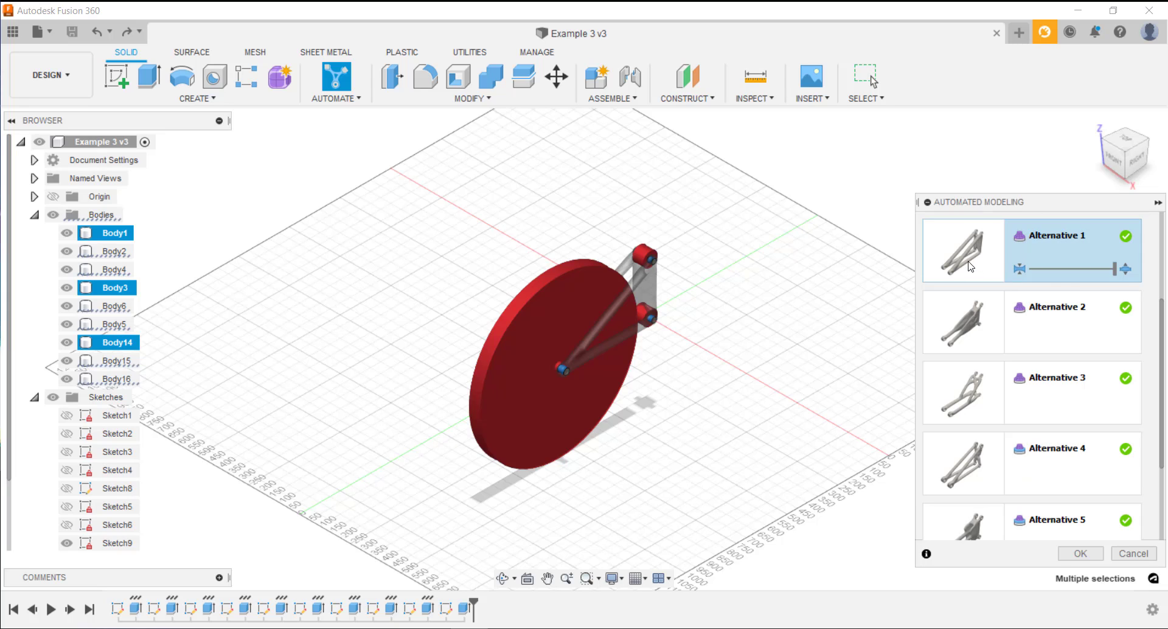
# Try thinner shapes for Alternative 1 and Alternative 2, reducing Alternative 2 to its minimum volume
pyautogui.moveTo(1115, 269); pyautogui.dragTo(1049, 275)
pyautogui.scroll(1, 601, 309)
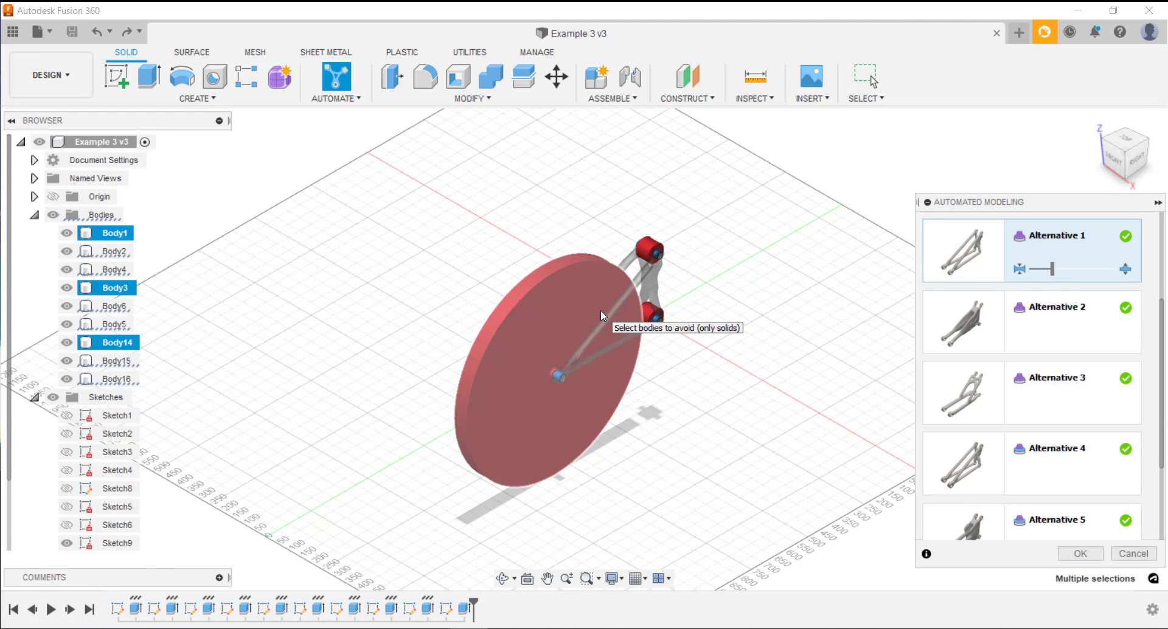
pyautogui.scroll(3, 601, 309)
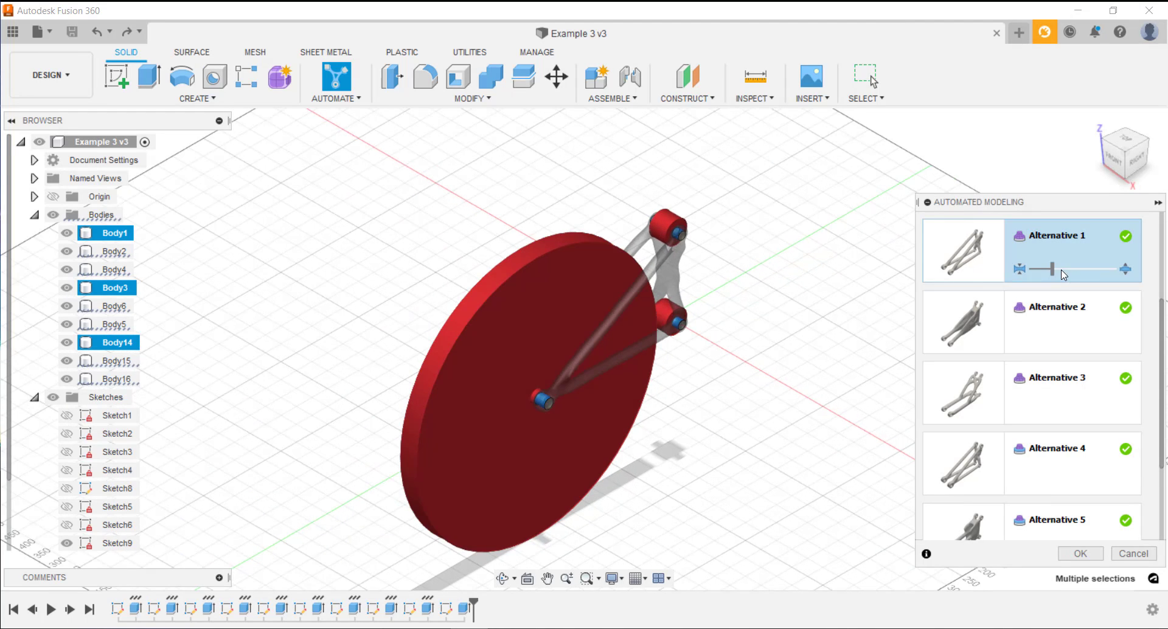
pyautogui.moveTo(1052, 269)
pyautogui.mouseDown()
pyautogui.moveTo(1032, 269)
pyautogui.moveTo(1067, 272)
pyautogui.mouseUp()
pyautogui.click(1058, 331)
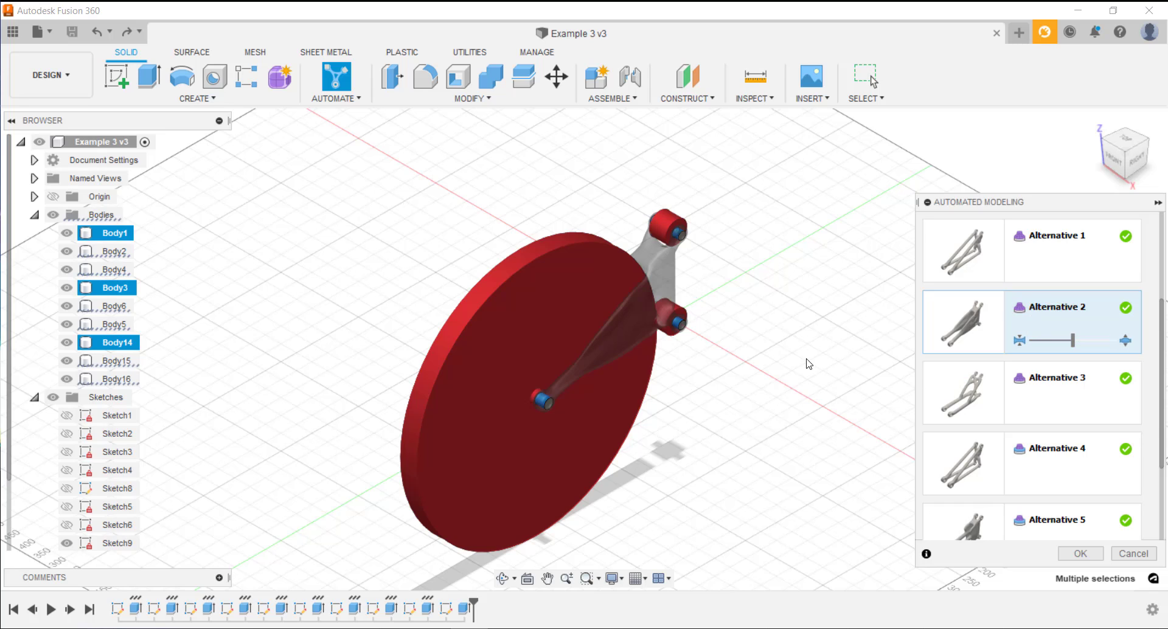
pyautogui.moveTo(1073, 339); pyautogui.dragTo(1036, 344)
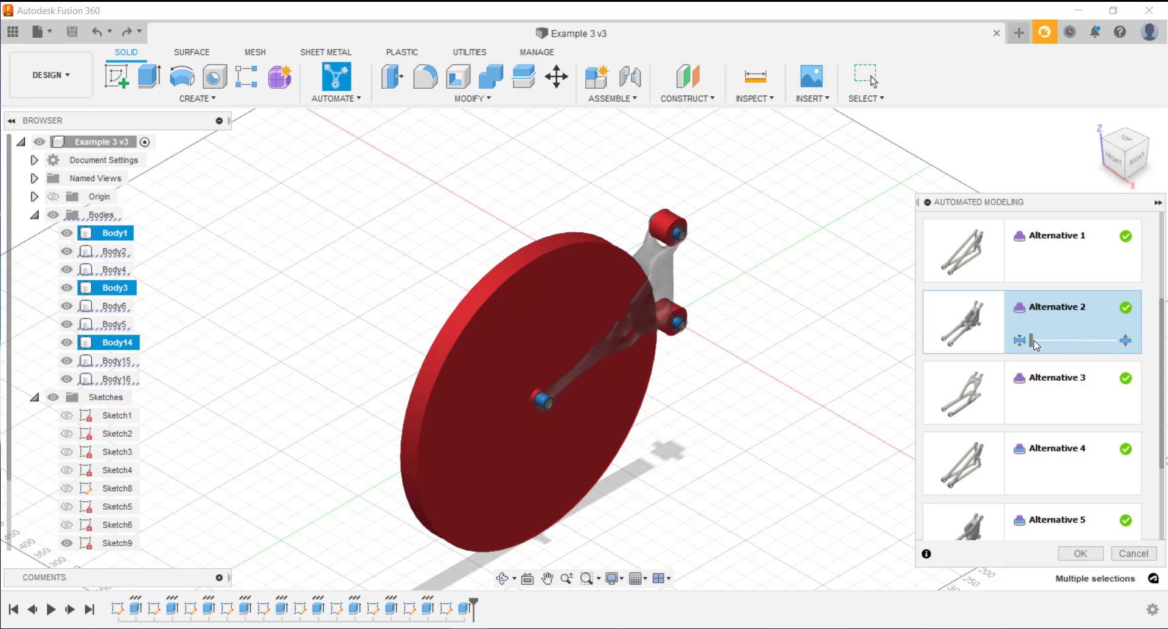
pyautogui.click(1034, 342)
# Preview Alternative 3 and accept Alternative 4 as the new body
pyautogui.click(993, 402)
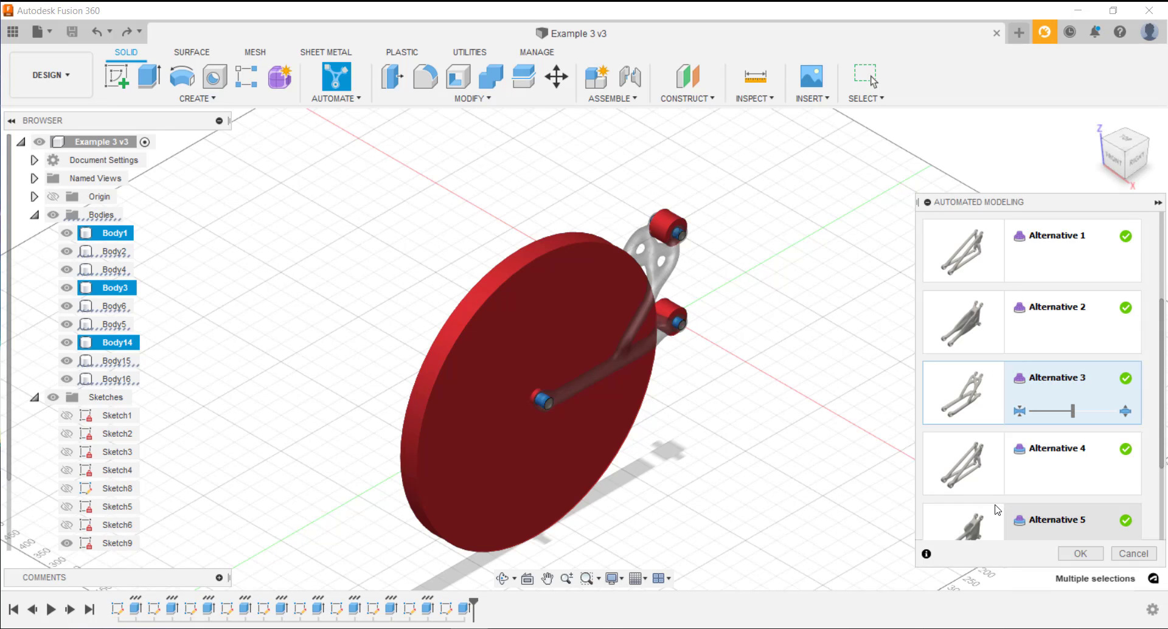
pyautogui.click(973, 468)
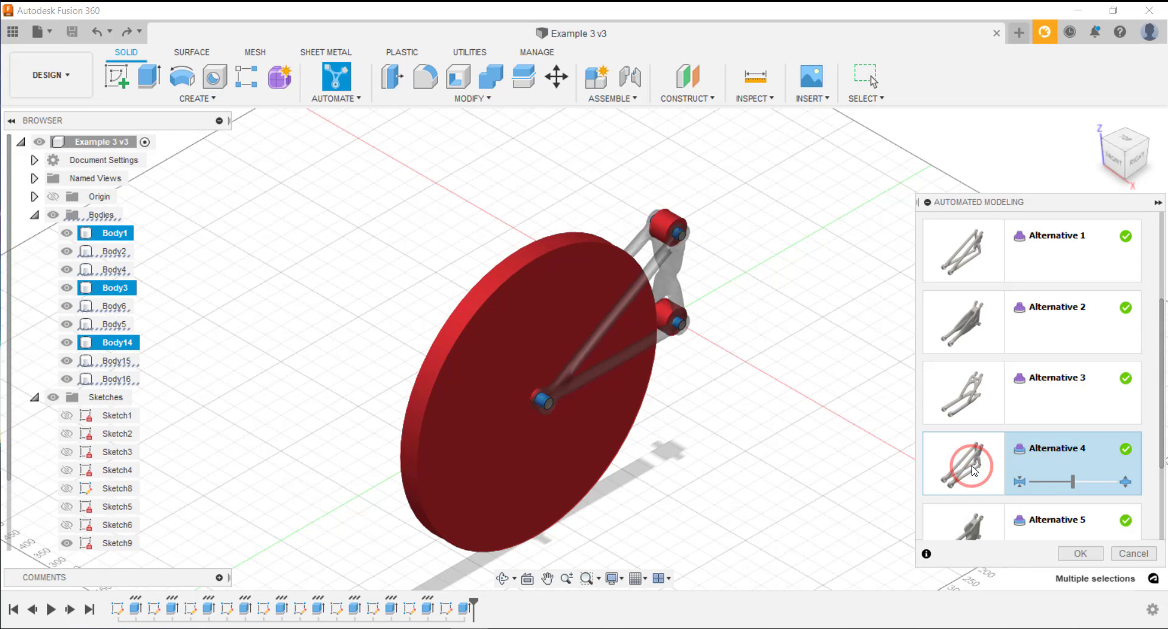
pyautogui.click(1094, 557)
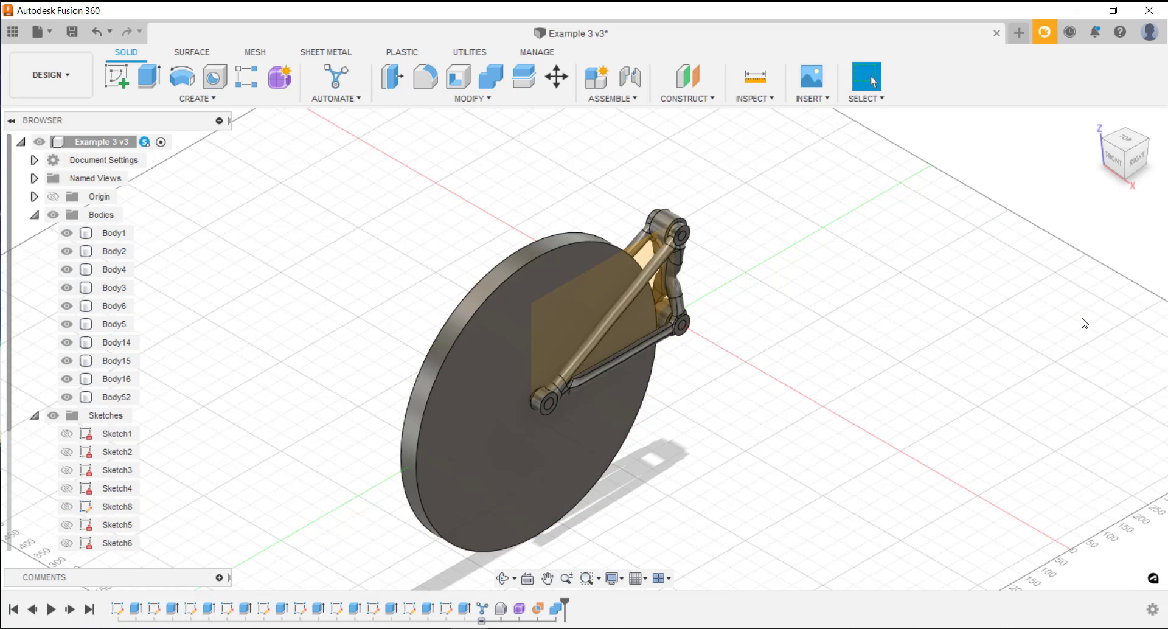
# Hide all the original bodies, Body1 through Body16, and inspect the generated connecting frame up close
pyautogui.click(442, 390)
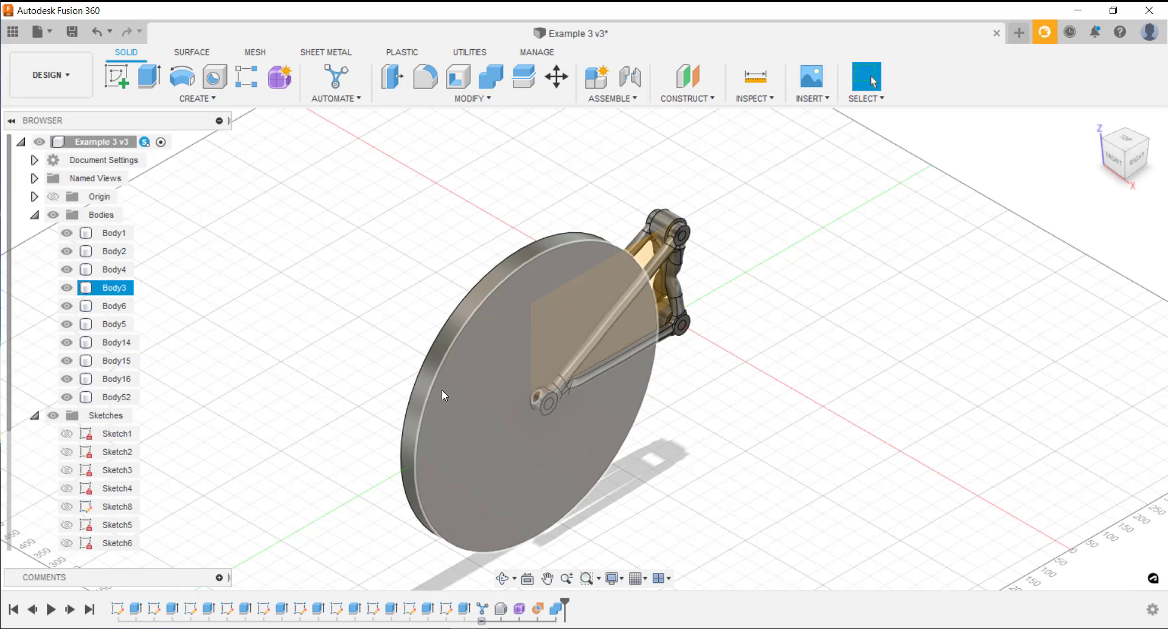
pyautogui.click(64, 235)
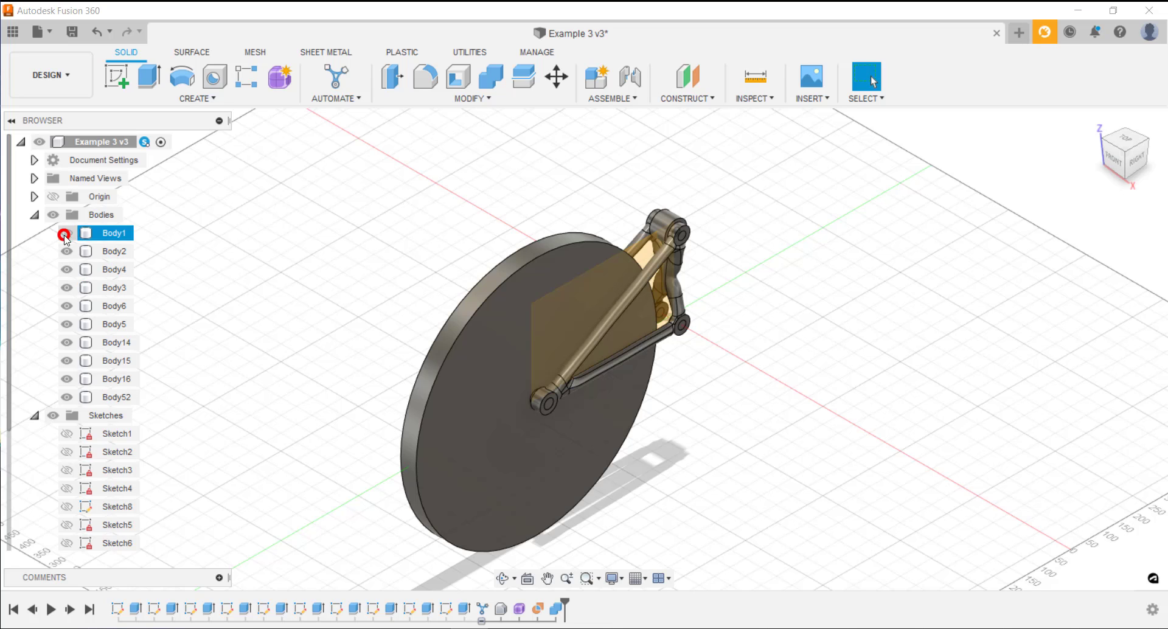
pyautogui.click(67, 251)
pyautogui.click(66, 270)
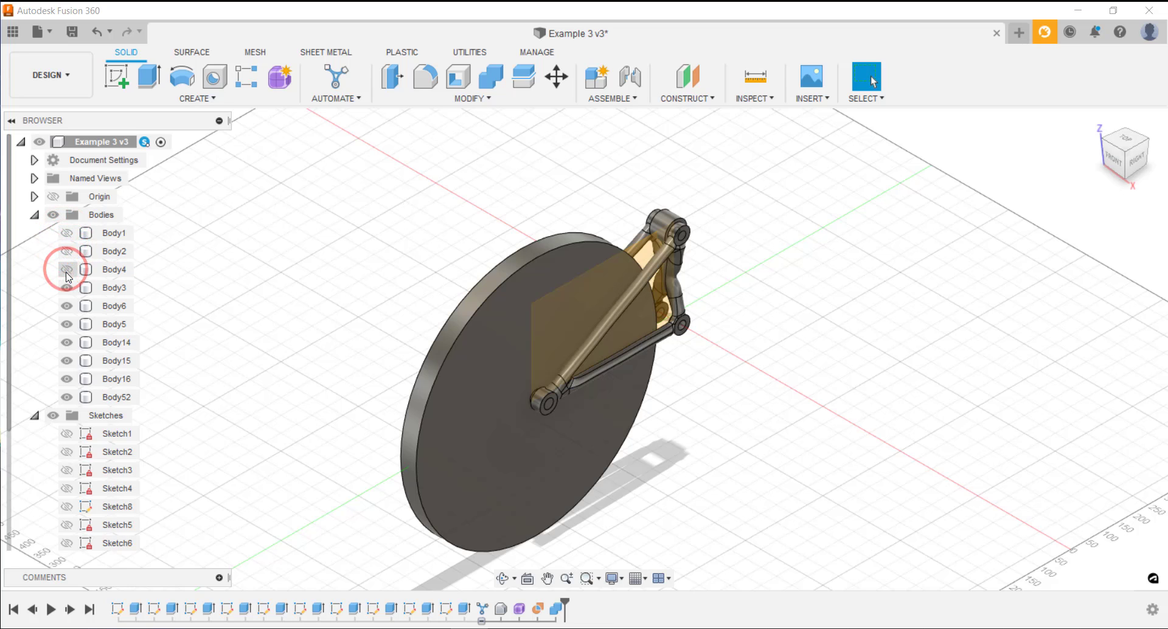
pyautogui.click(67, 288)
pyautogui.click(67, 306)
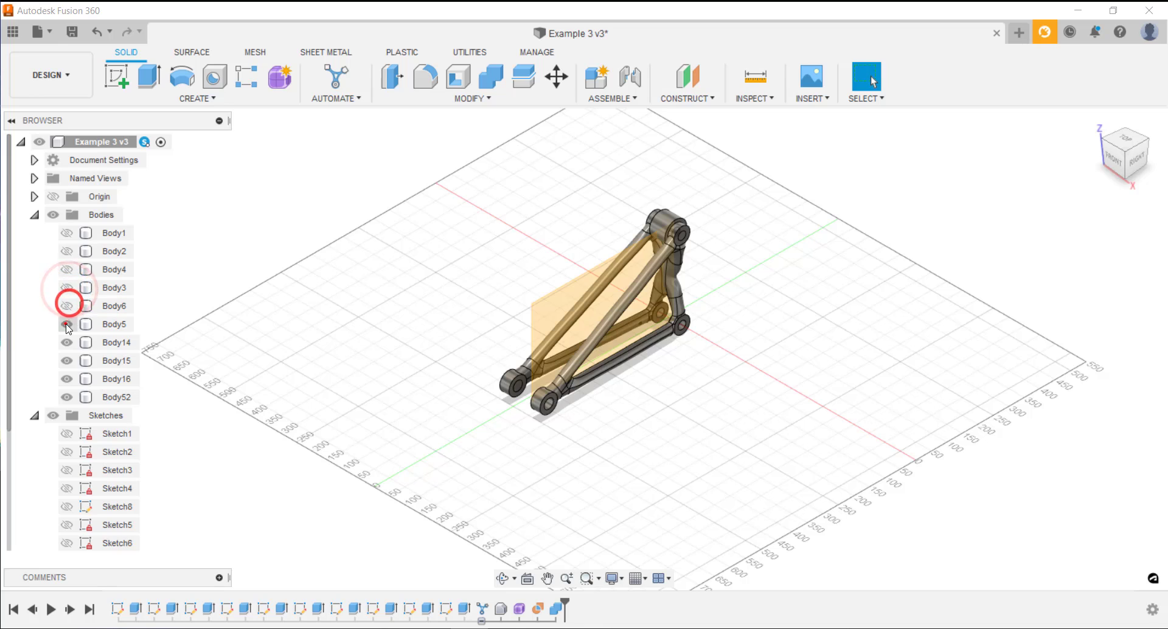
pyautogui.click(67, 324)
pyautogui.click(67, 343)
pyautogui.click(67, 360)
pyautogui.click(67, 379)
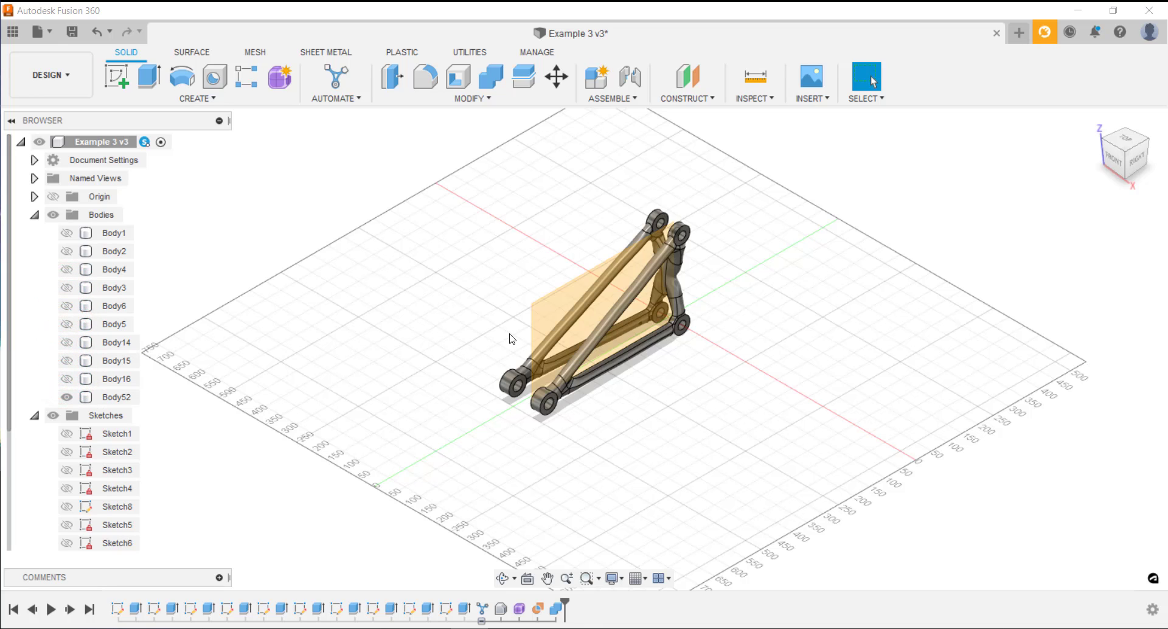
pyautogui.scroll(5, 626, 331)
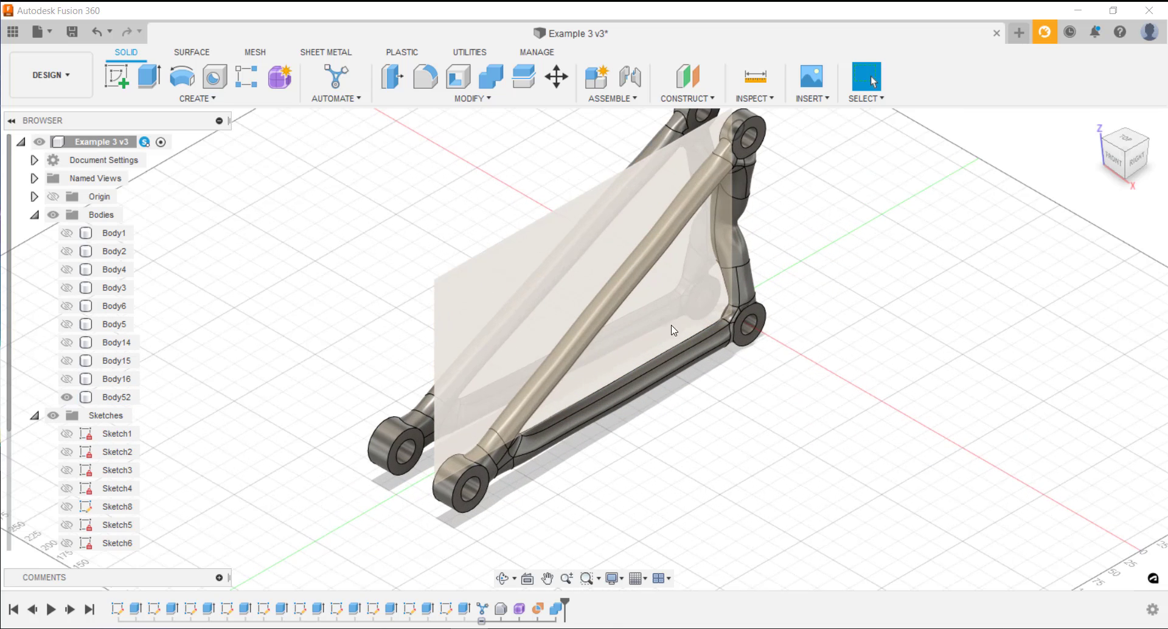
pyautogui.click(699, 331)
pyautogui.moveTo(700, 331); pyautogui.dragTo(728, 462, button='middle')
pyautogui.click(702, 400)
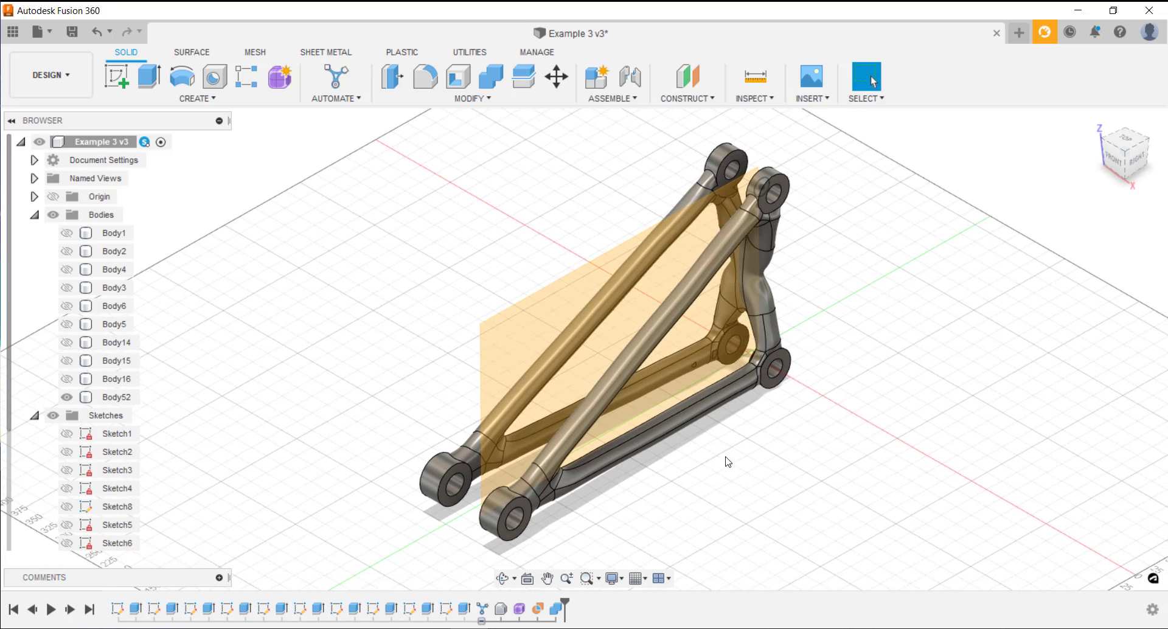